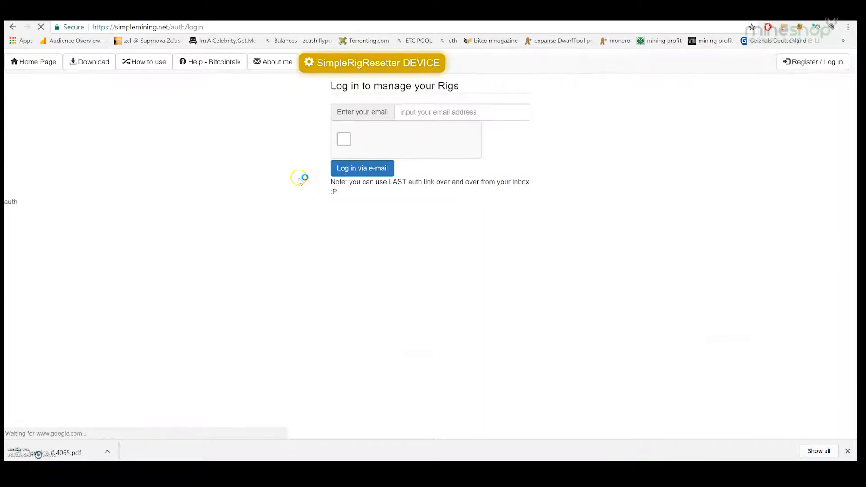
Request an e-mail login link using the suggested account e-mail and the reCAPTCHA check
click(422, 113)
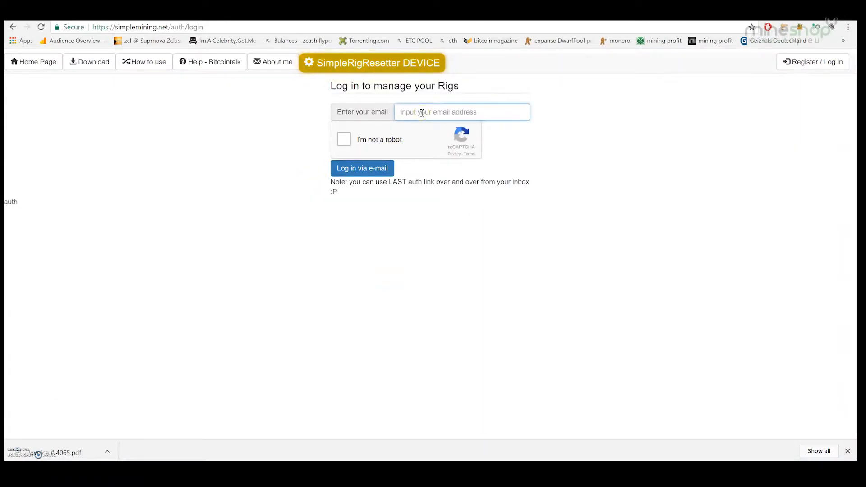
text(inf)
click(419, 126)
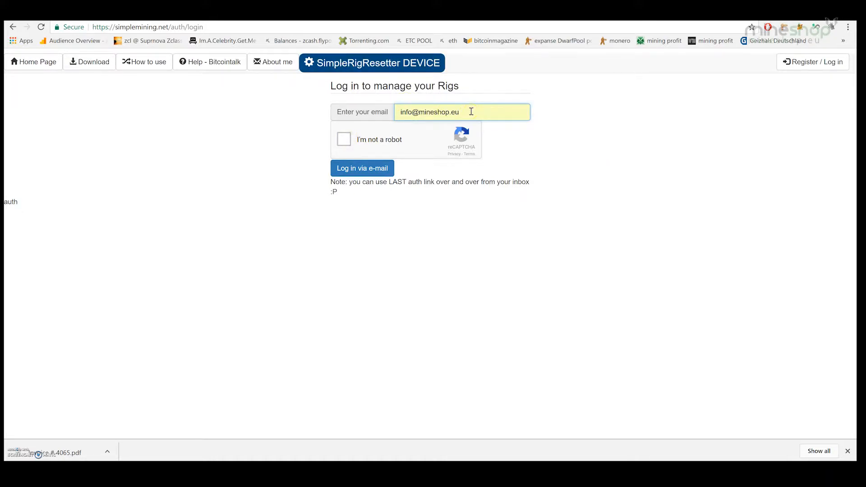
click(343, 140)
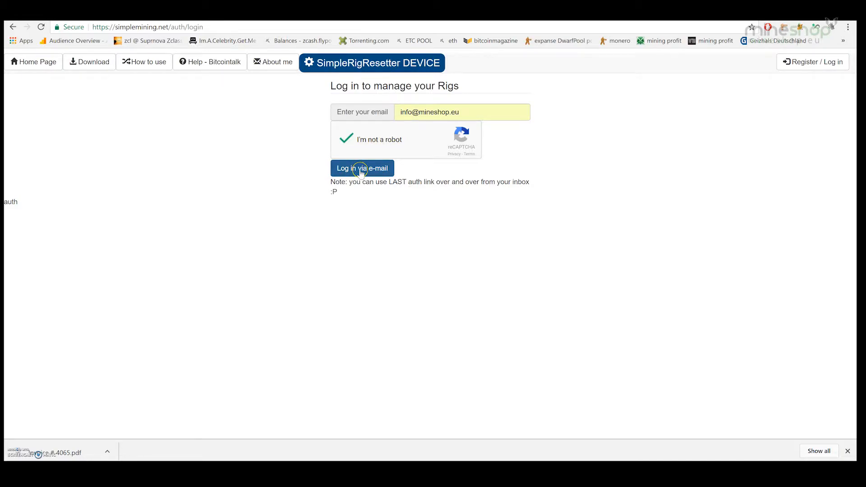
click(361, 171)
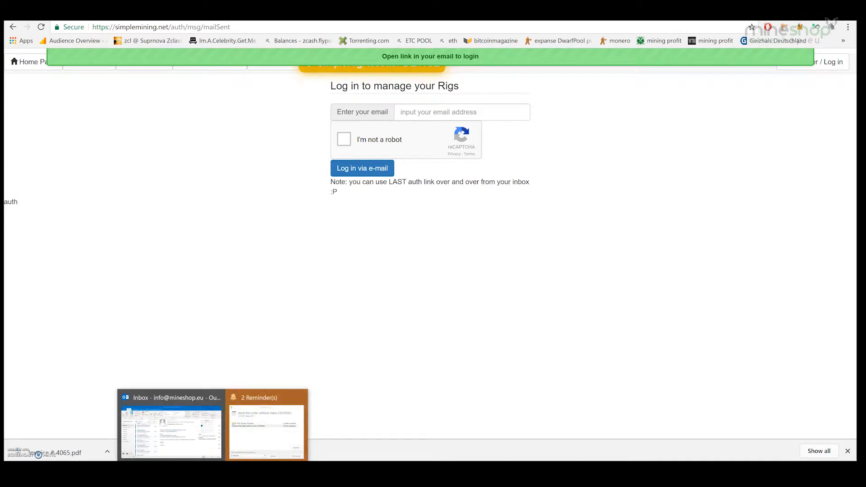
Fetch new mail in Outlook and follow the SimpleMining authentication e-mail's login link
mouse_move(213, 470)
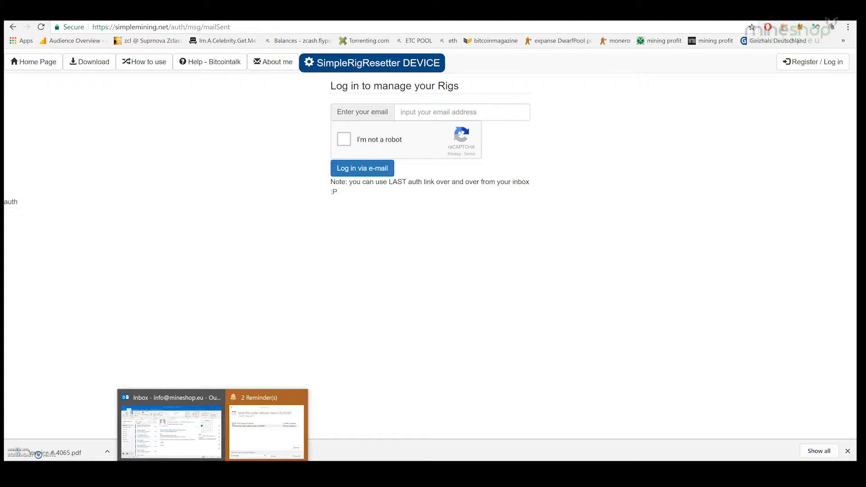
click(178, 393)
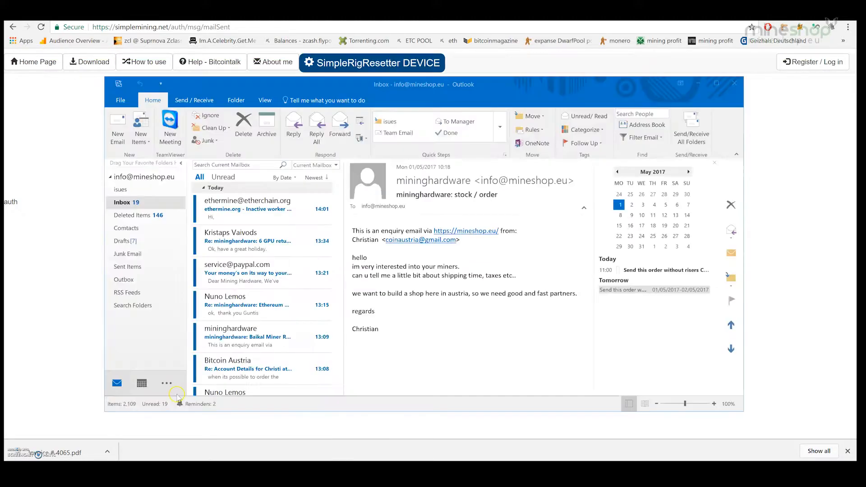
click(119, 84)
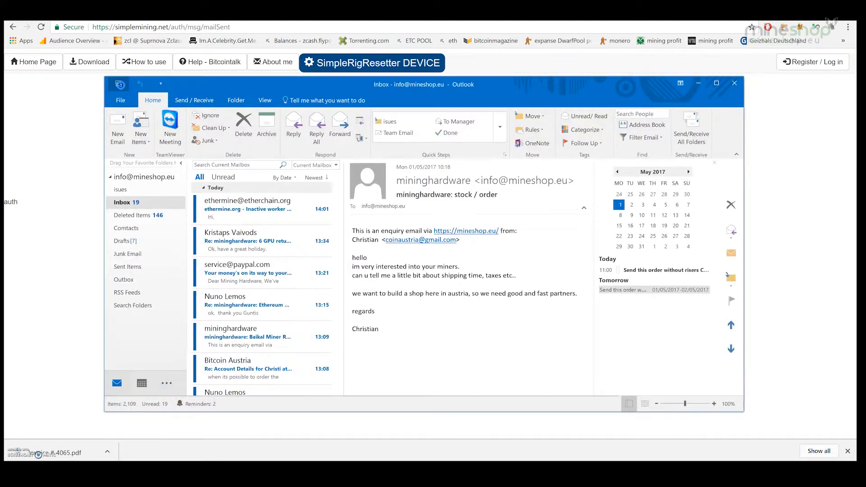
click(237, 209)
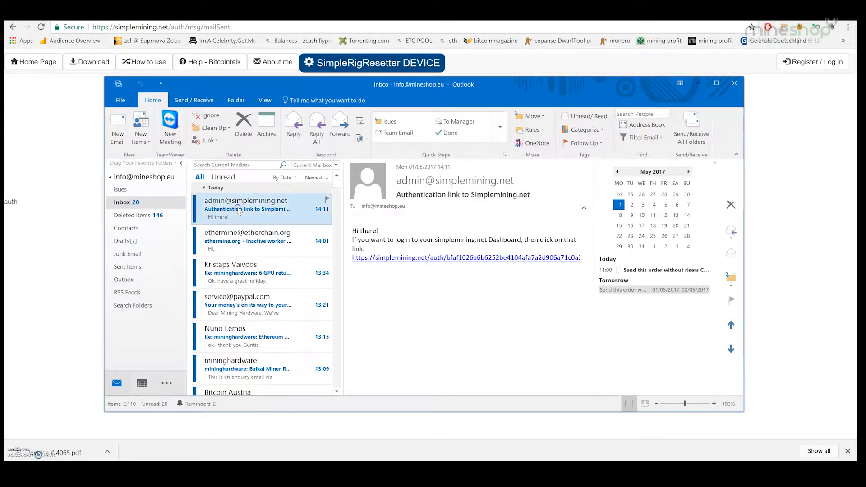
click(425, 258)
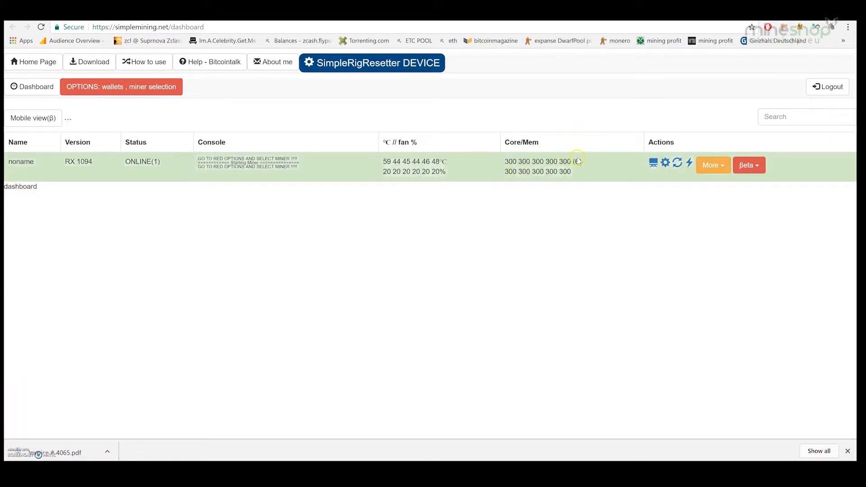
click(665, 163)
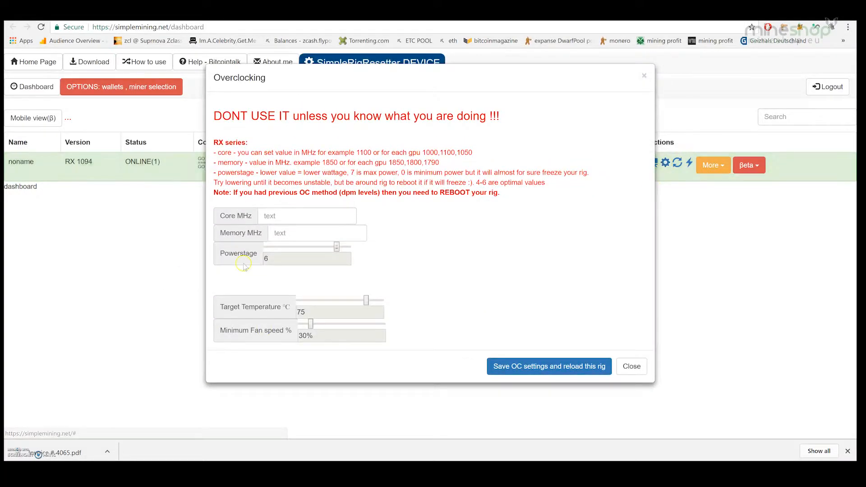
click(643, 76)
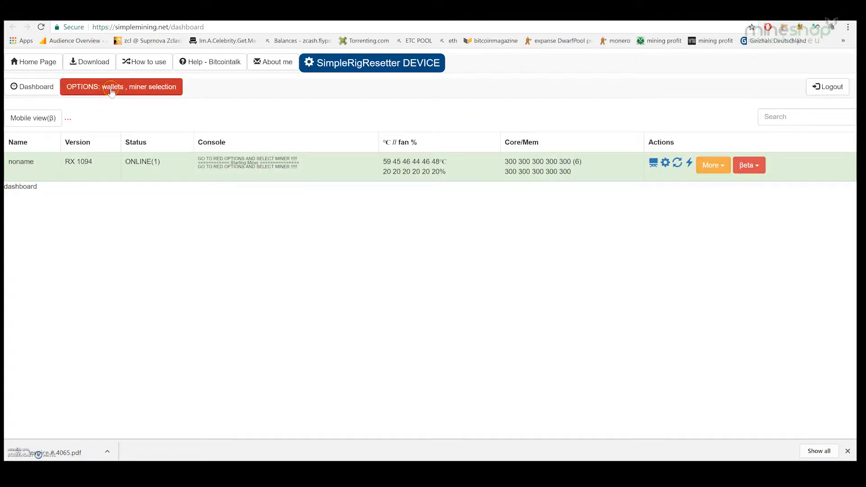
Choose claymore-eth-v9.3 as the miner in the wallets and miner selection options
click(142, 88)
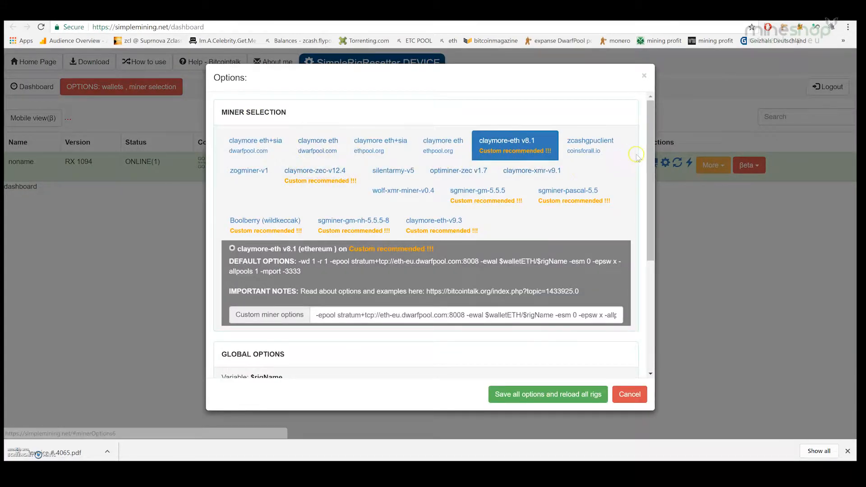
scroll(651, 167, down, 3)
scroll(651, 166, up, 3)
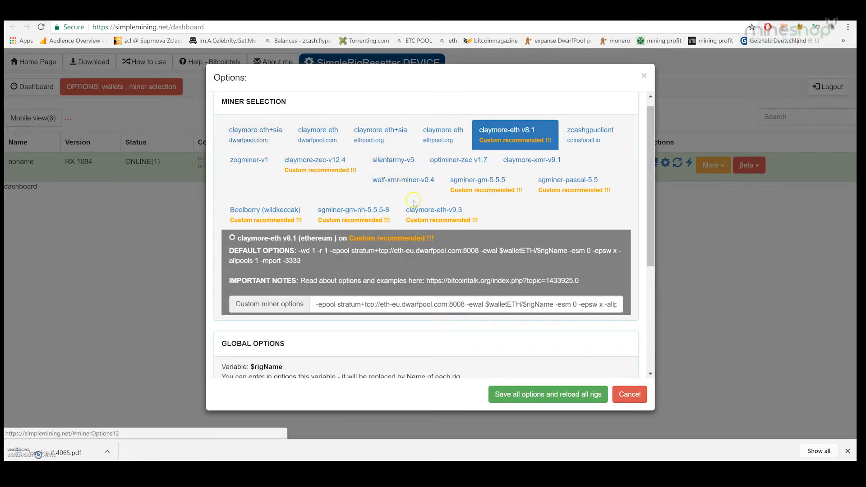
click(442, 215)
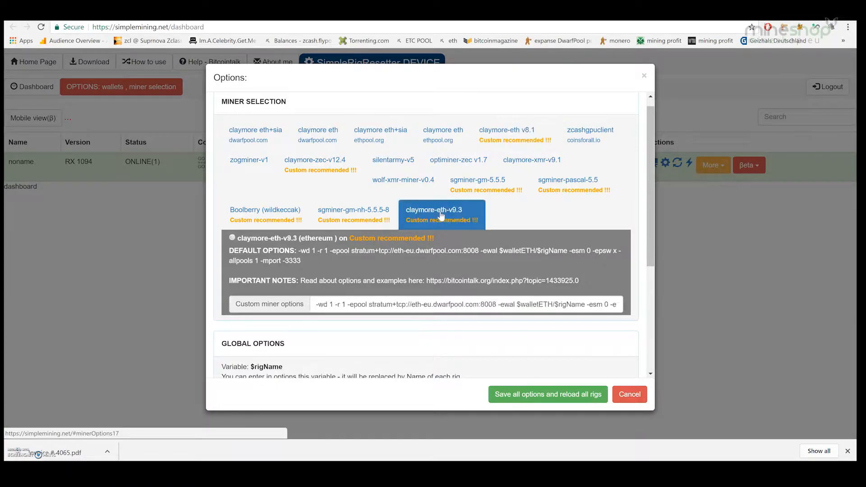
drag(650, 220, 651, 266)
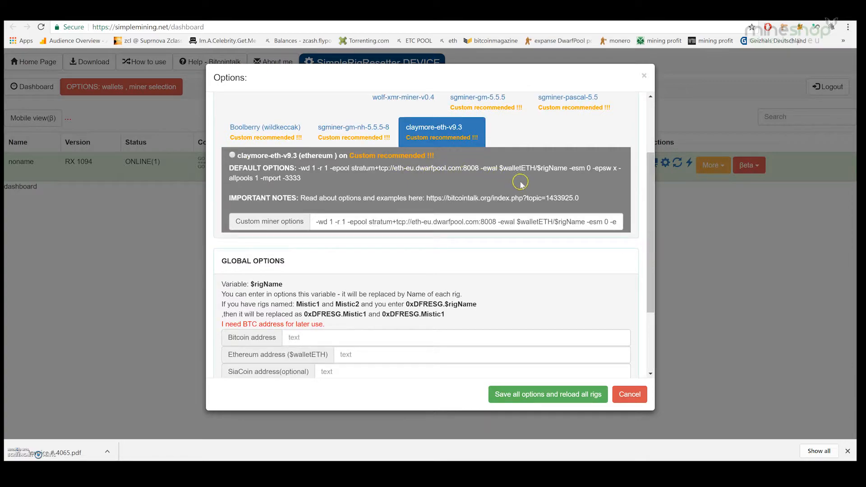
drag(653, 246, 653, 276)
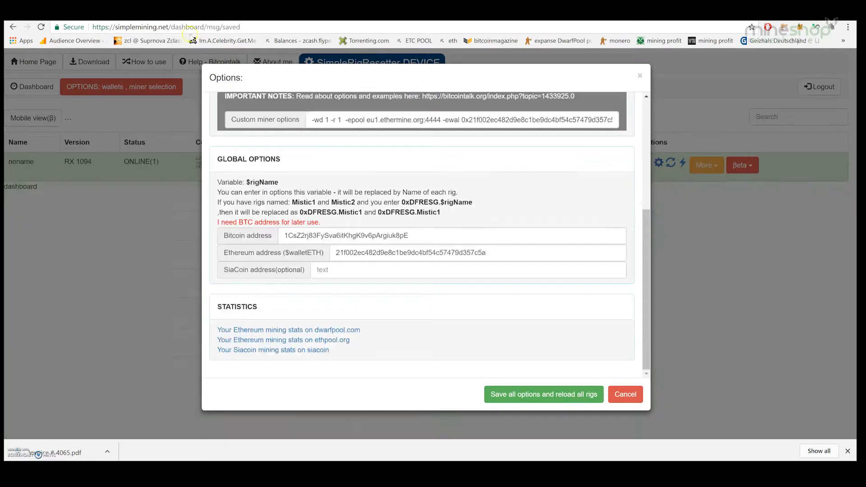
Paste the Ethereum and Bitcoin wallet addresses, then save all options and reload the rigs
double_click(511, 254)
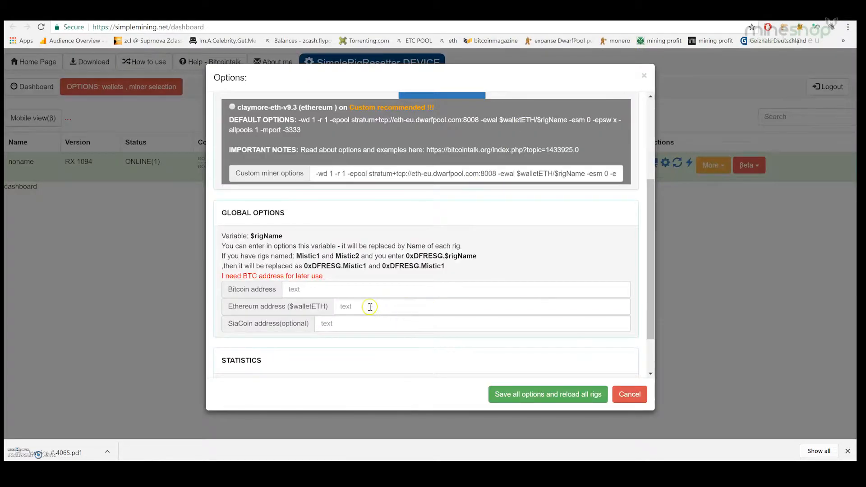
click(370, 306)
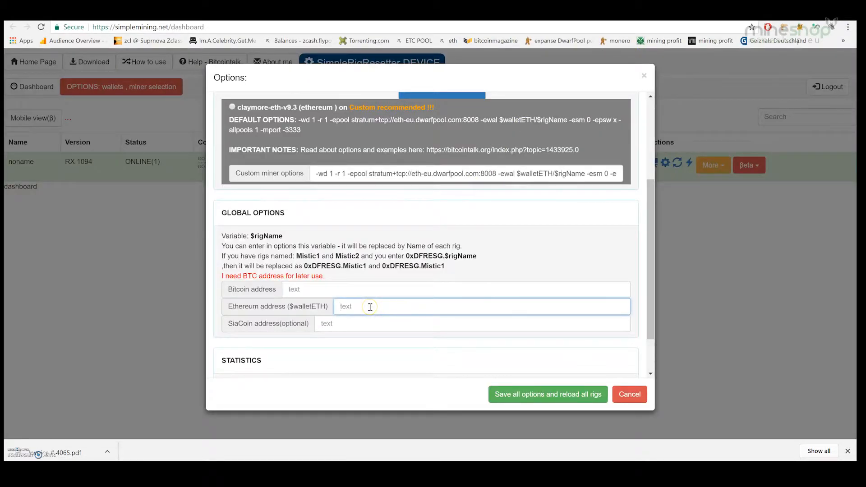
key(ctrl+v)
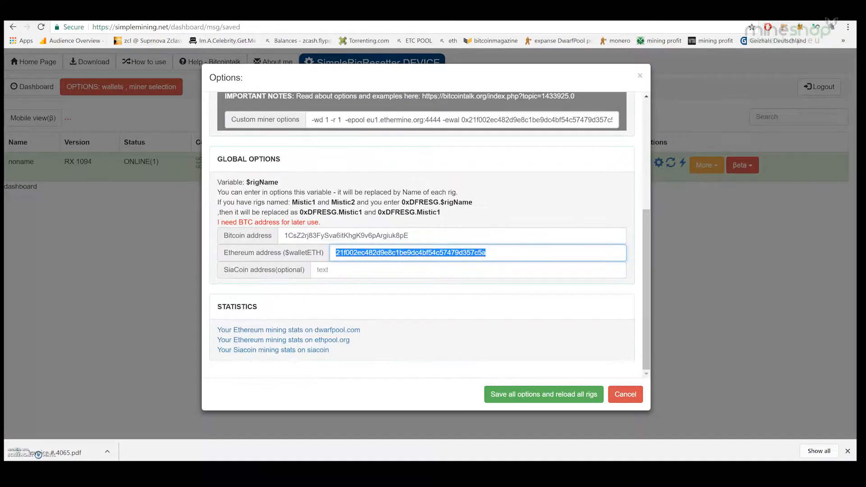
double_click(414, 233)
key(ctrl+c)
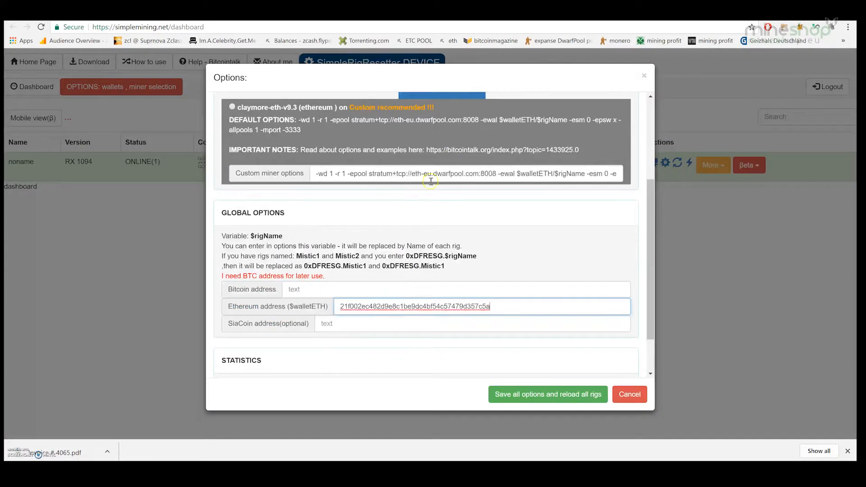
click(369, 289)
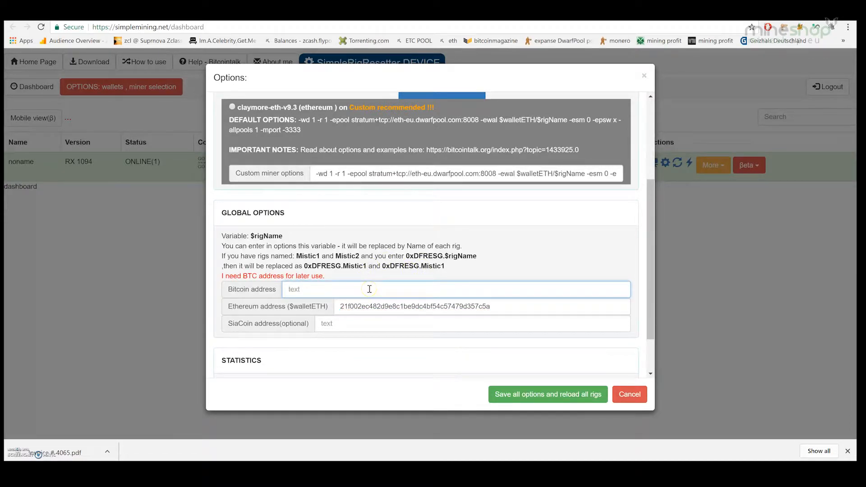
key(ctrl+v)
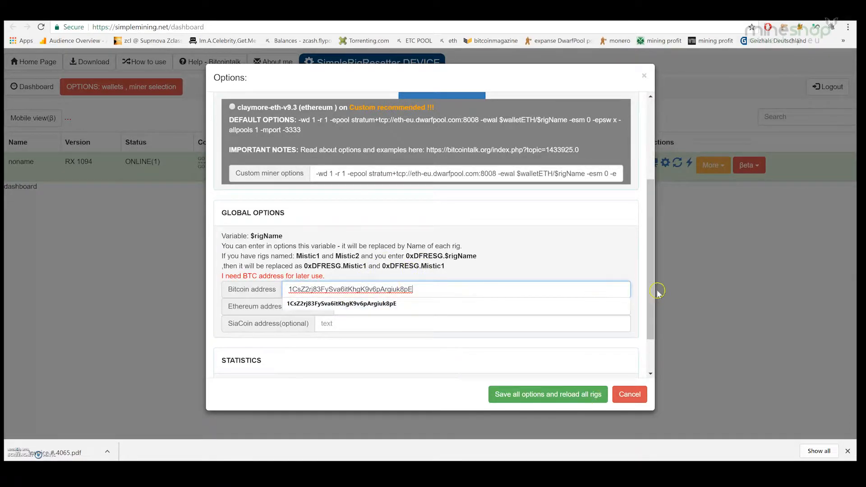
click(625, 263)
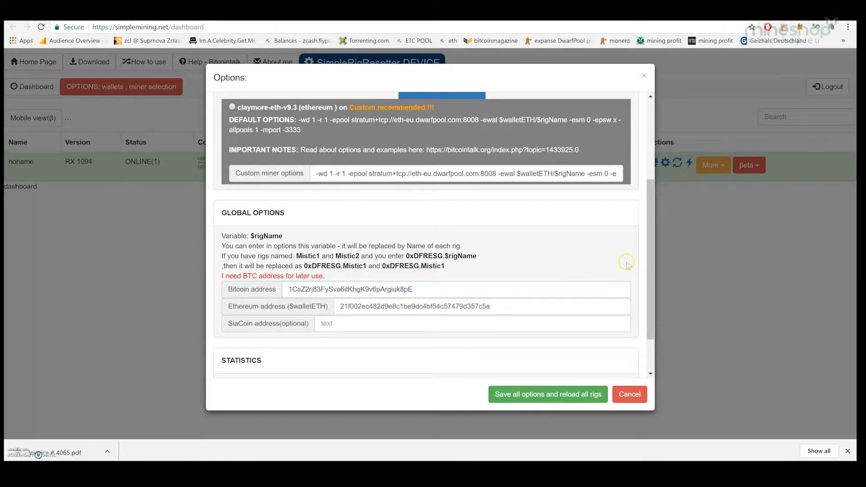
click(525, 397)
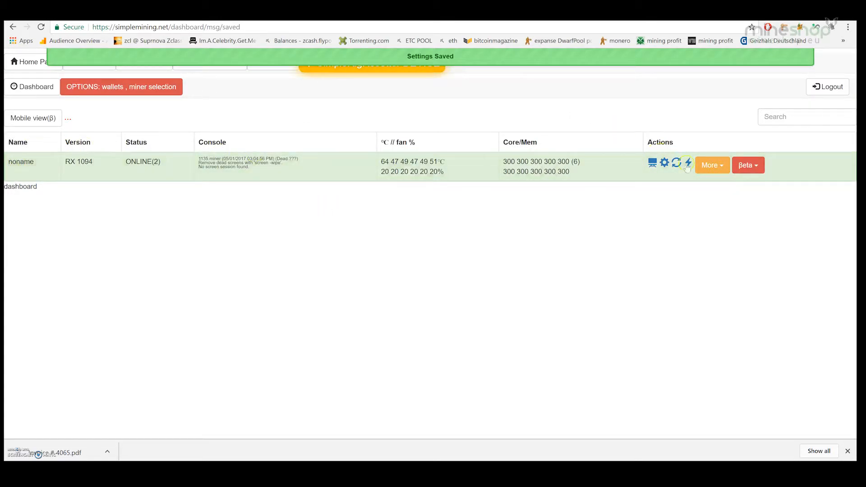
Rename the rig from 'noname' to 'Testrig1' through Change name and save it
click(722, 167)
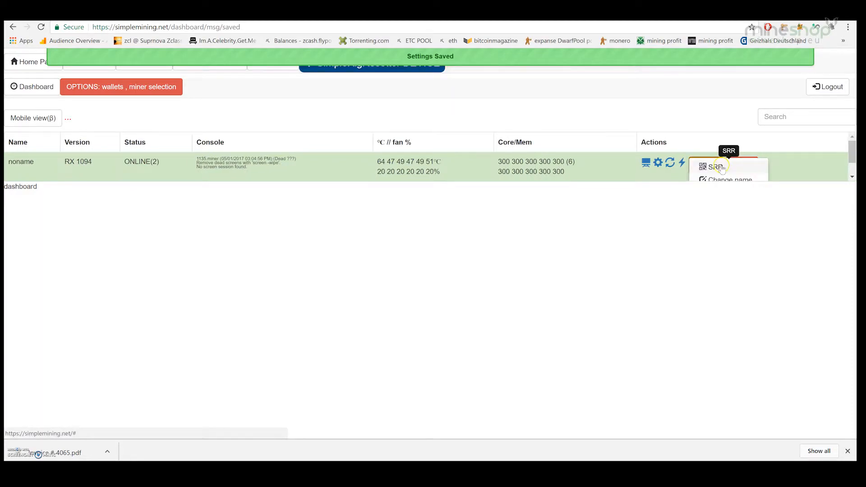
click(719, 167)
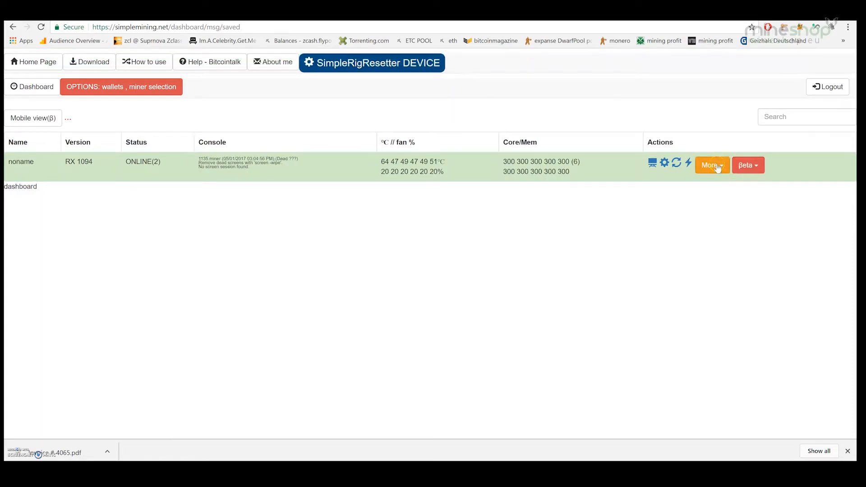
click(718, 167)
click(722, 180)
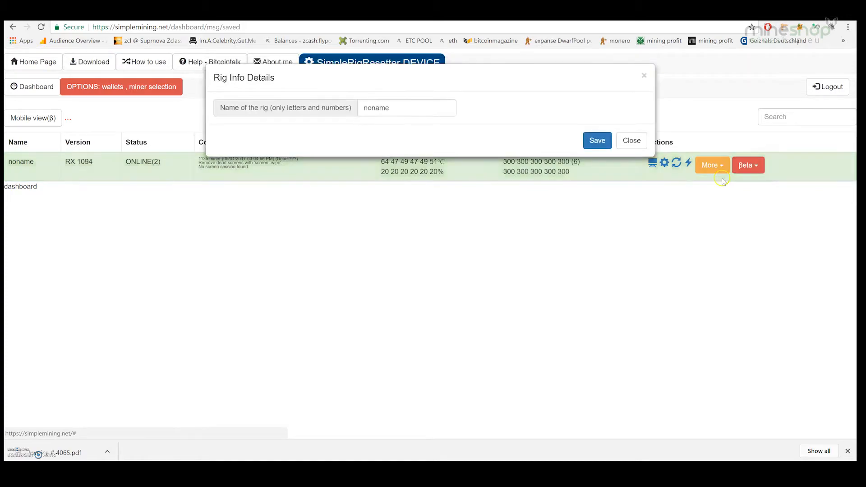
double_click(399, 108)
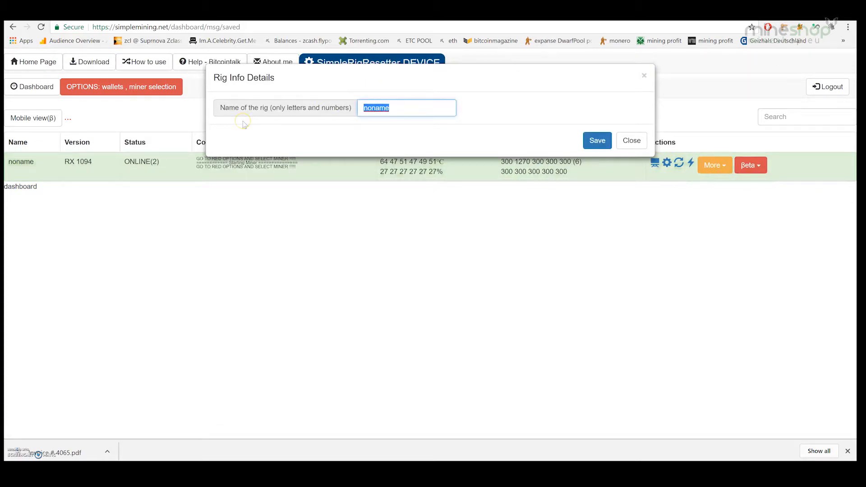
text(Test ri1)
key(BackSpace)
key(BackSpace)
key(BackSpace)
text(rig1)
click(595, 140)
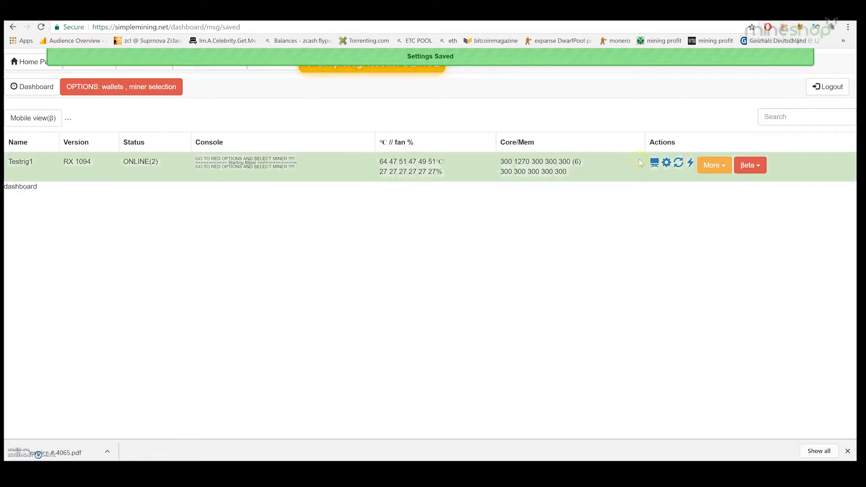
Set Testrig1's overclock Core clock to a single value of 1100 MHz
click(670, 164)
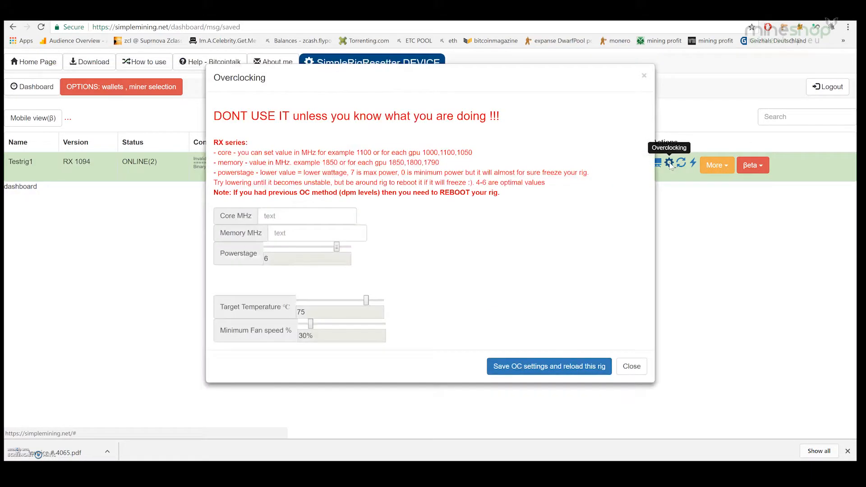
click(306, 217)
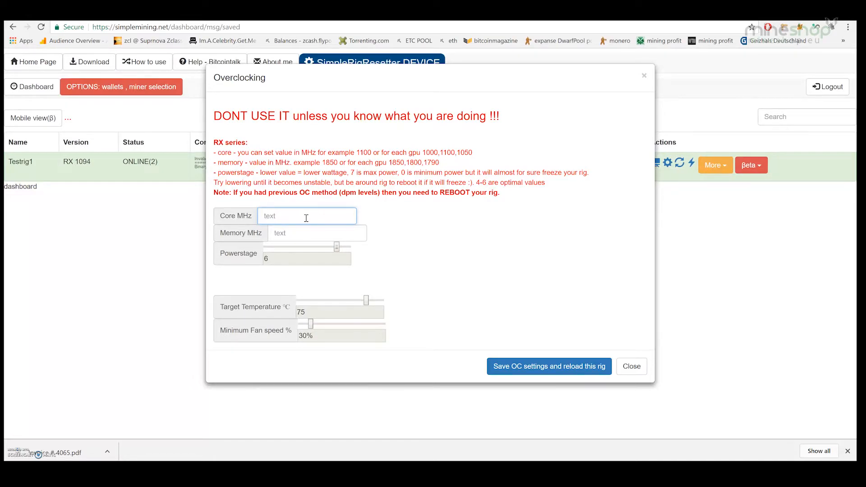
text(1100)
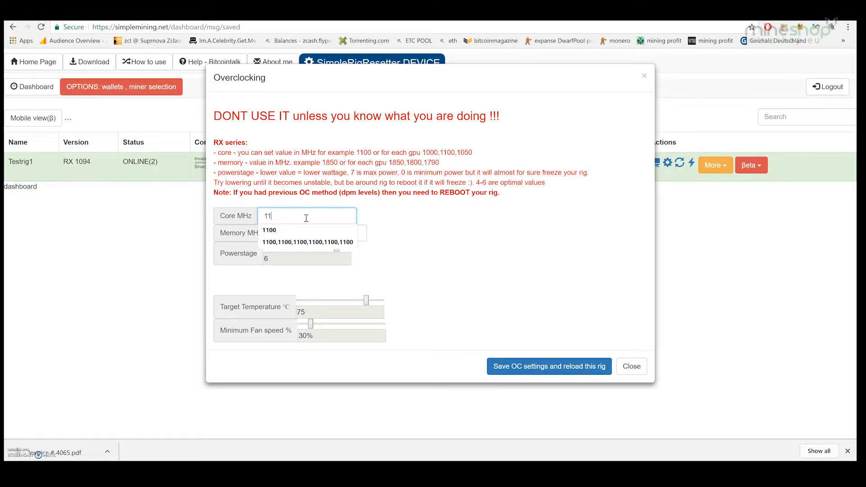
click(381, 215)
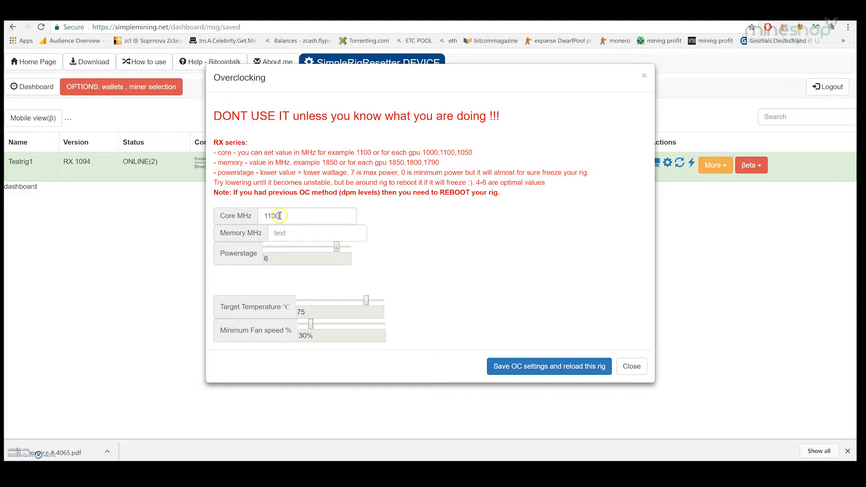
click(281, 217)
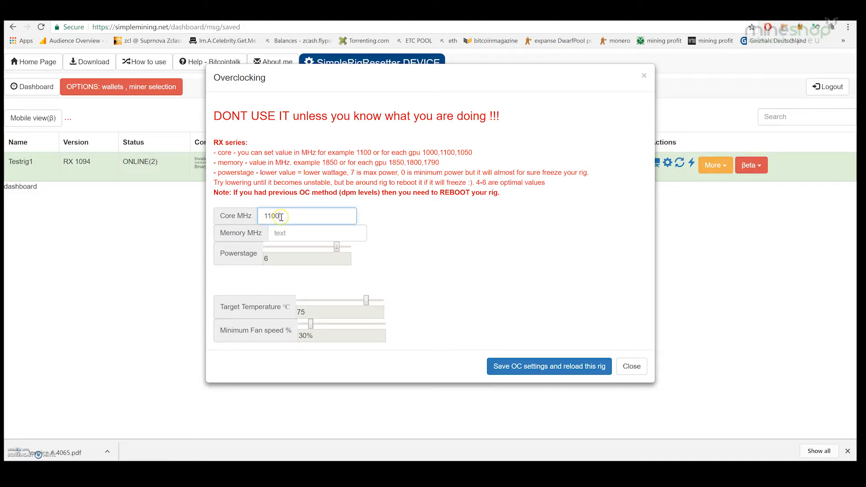
click(281, 217)
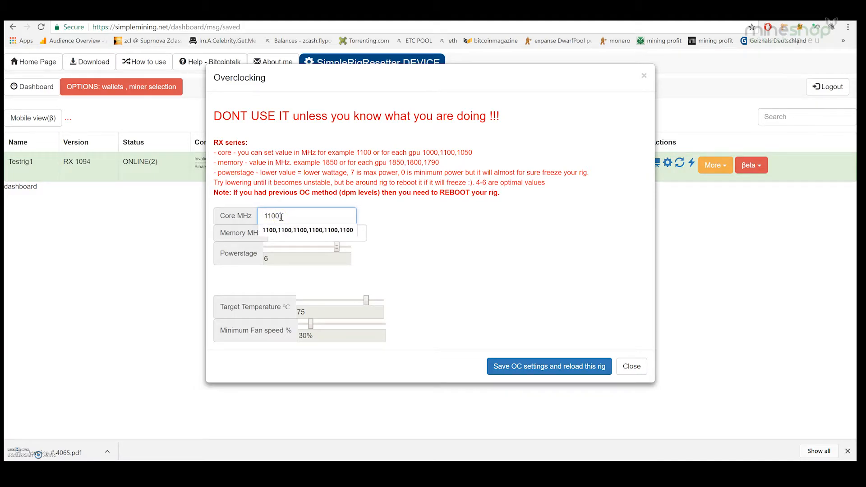
text(,1000,1100)
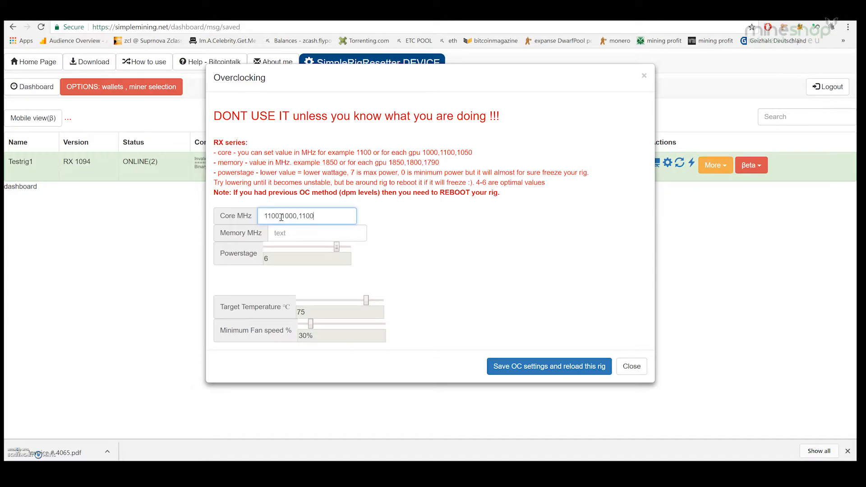
click(319, 217)
drag(319, 217, 280, 217)
key(BackSpace)
click(411, 217)
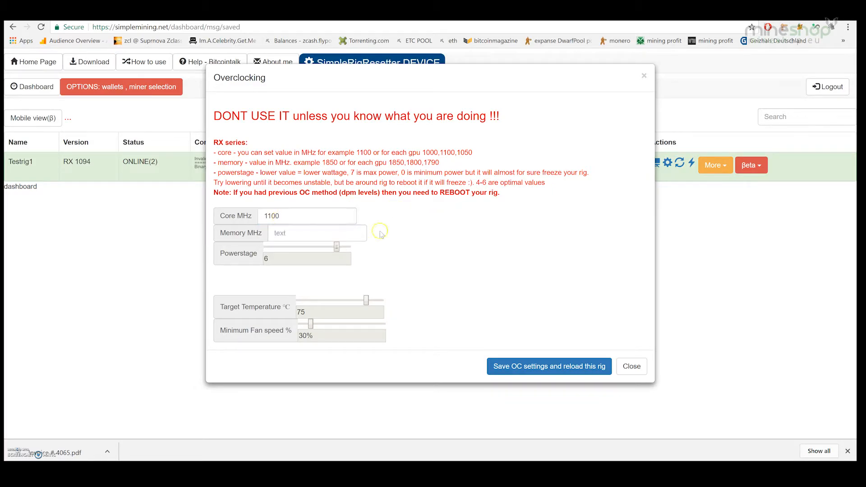
Set the overclock Memory clock to 2000 MHz
click(285, 231)
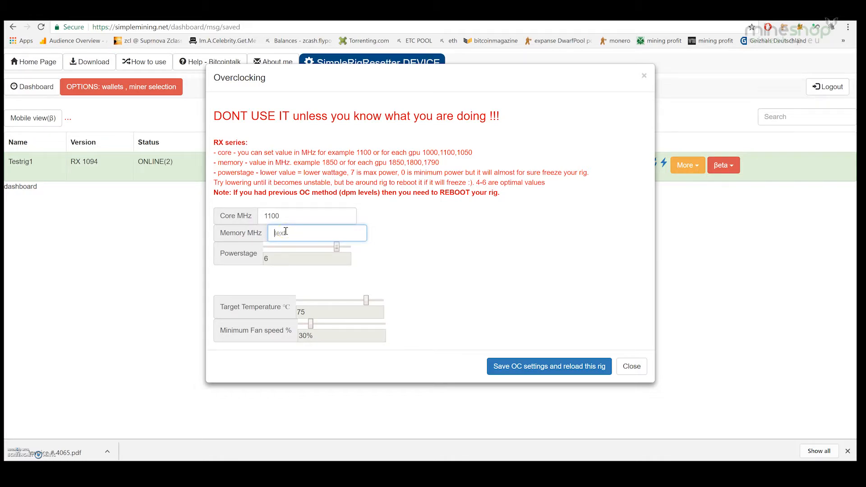
text(200)
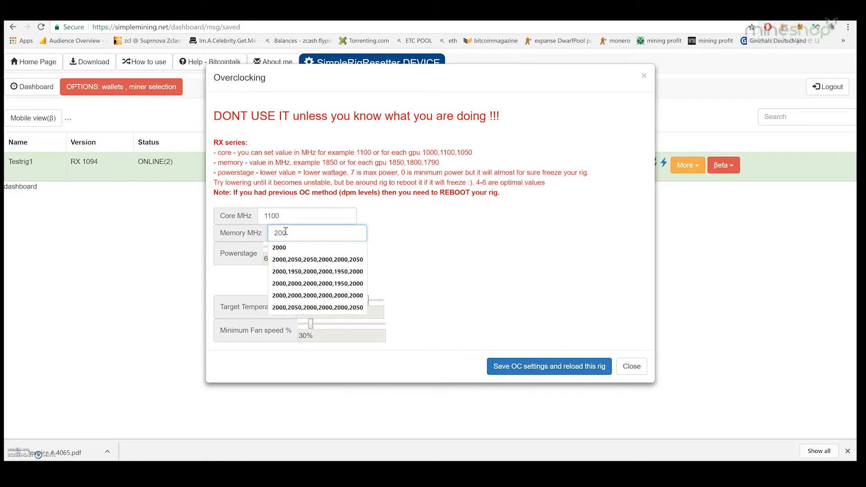
text(0)
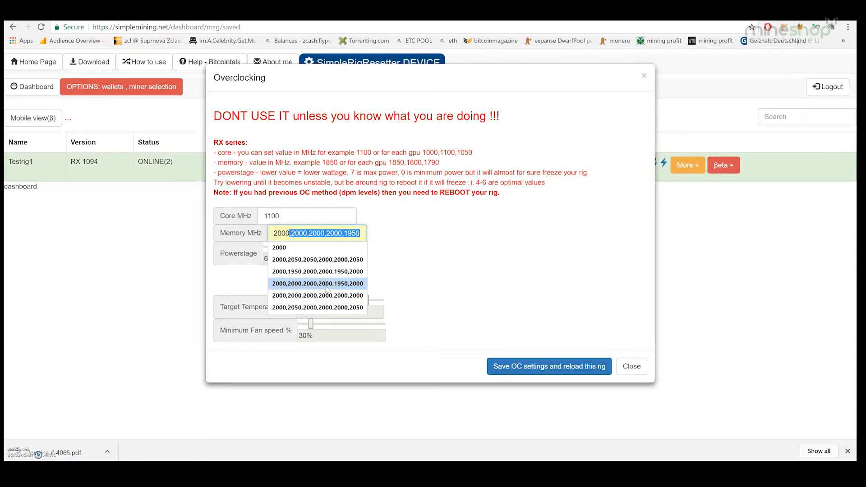
click(430, 234)
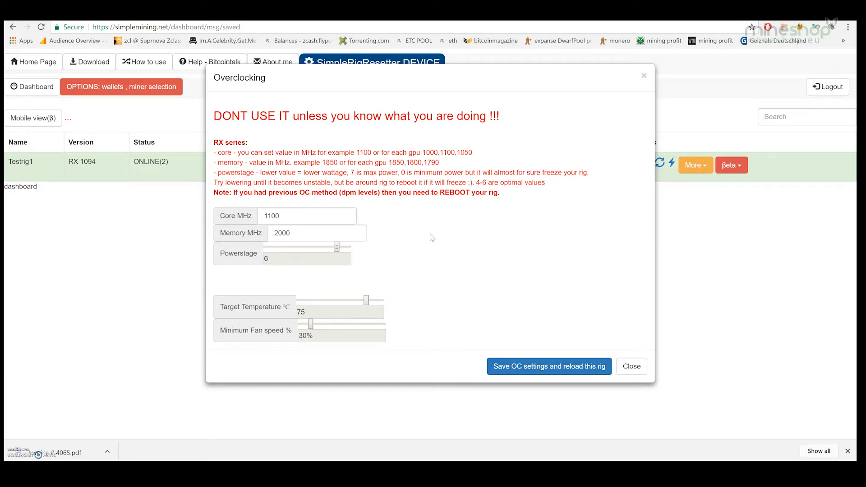
Set Powerstage to 1 and minimum fan speed to 83%, then save and reload Testrig1
drag(338, 247, 278, 247)
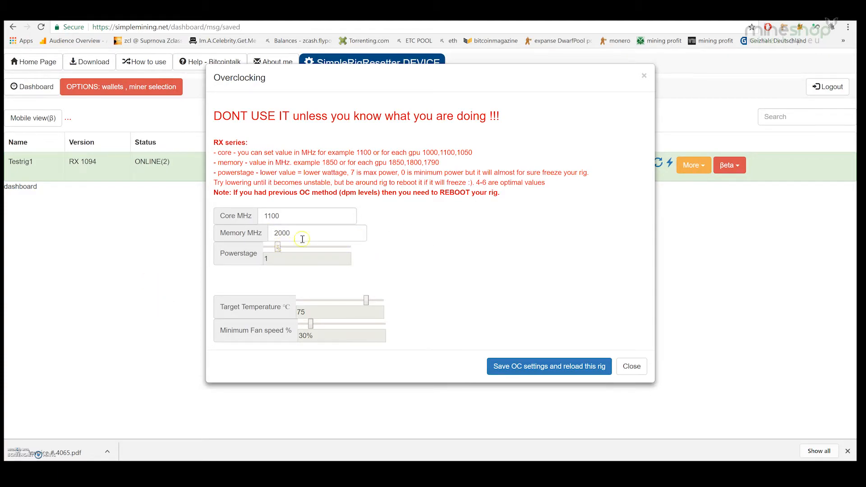
click(444, 251)
drag(310, 326, 365, 325)
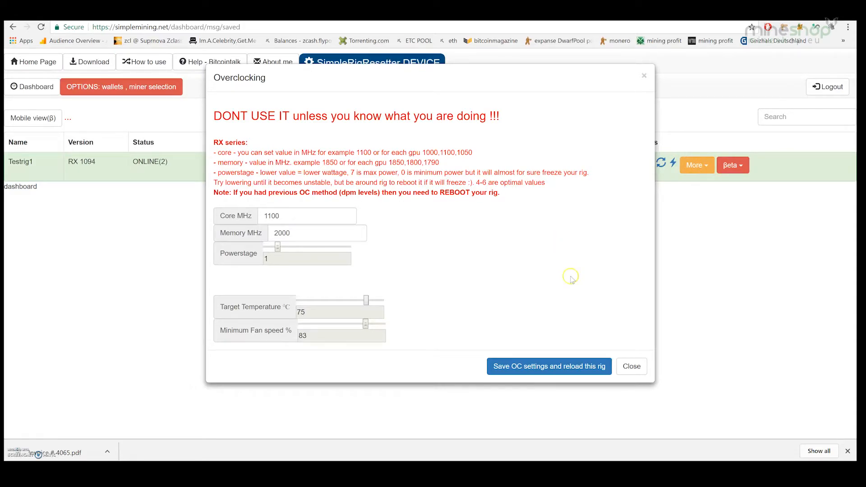
click(537, 368)
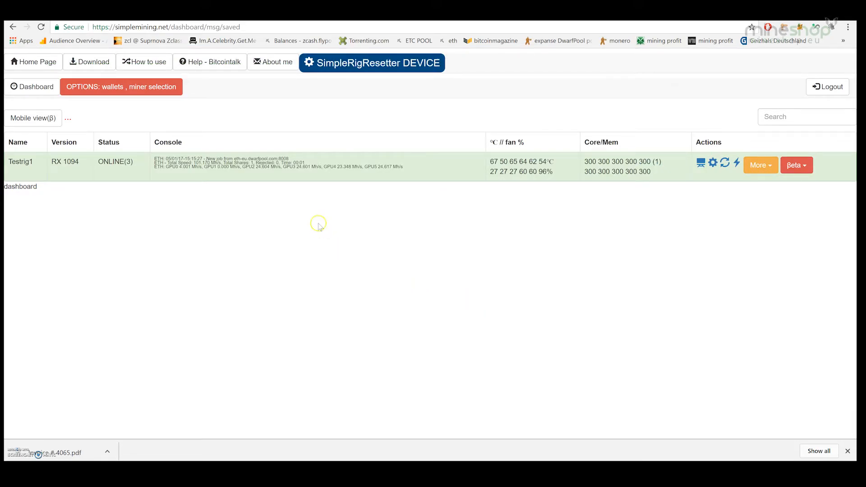
Review Testrig1's miner console log, then reboot the rig and confirm
click(701, 162)
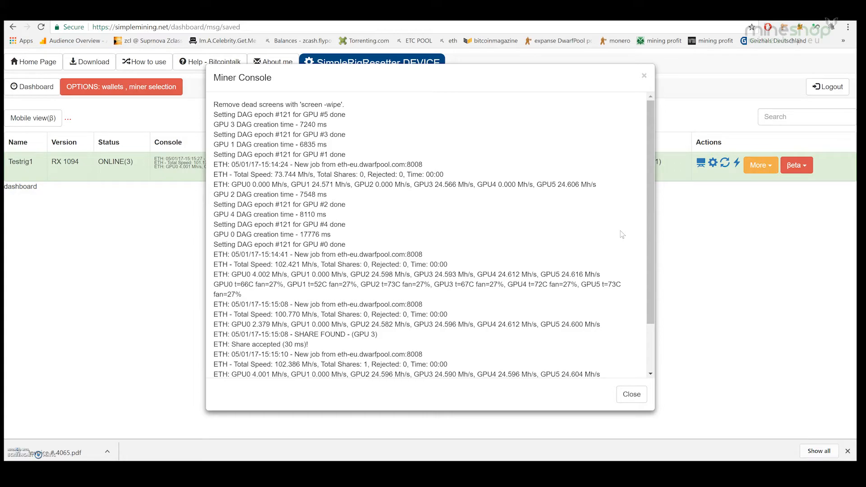
click(632, 394)
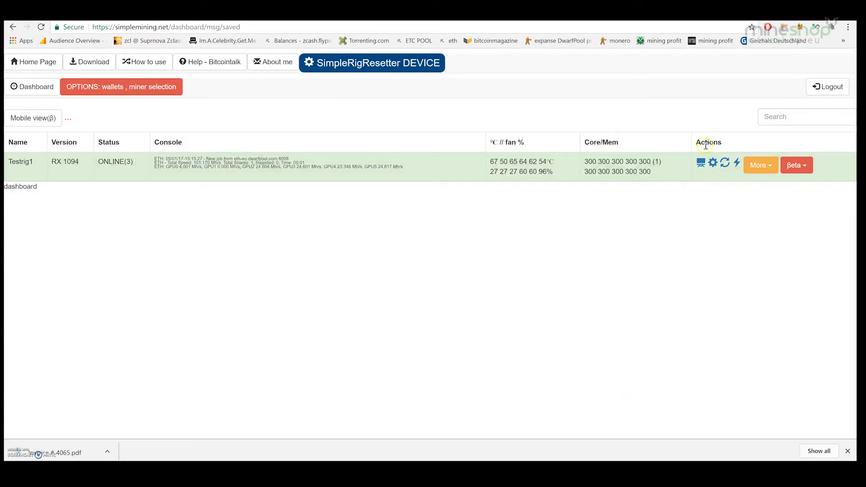
click(736, 163)
click(737, 163)
click(582, 134)
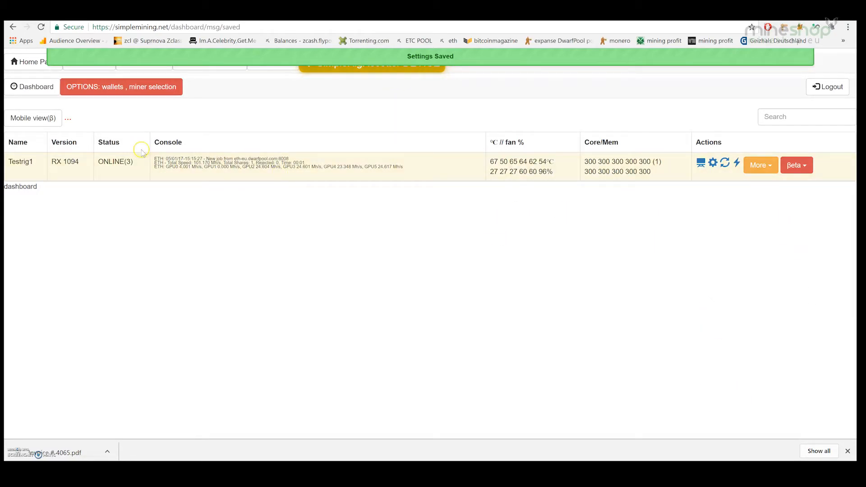
Select eth-eu.dwarfpool.com:8008 in the claymore-eth v8.1 custom miner options, then the browser address
click(121, 89)
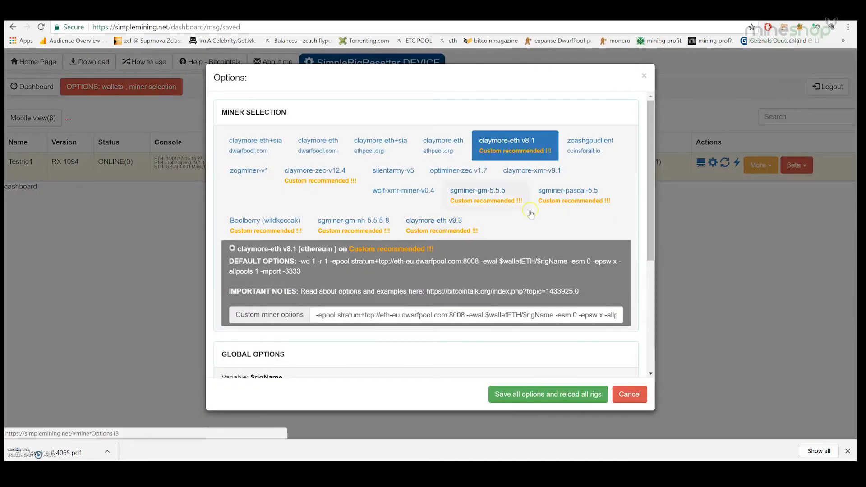
drag(651, 217, 648, 275)
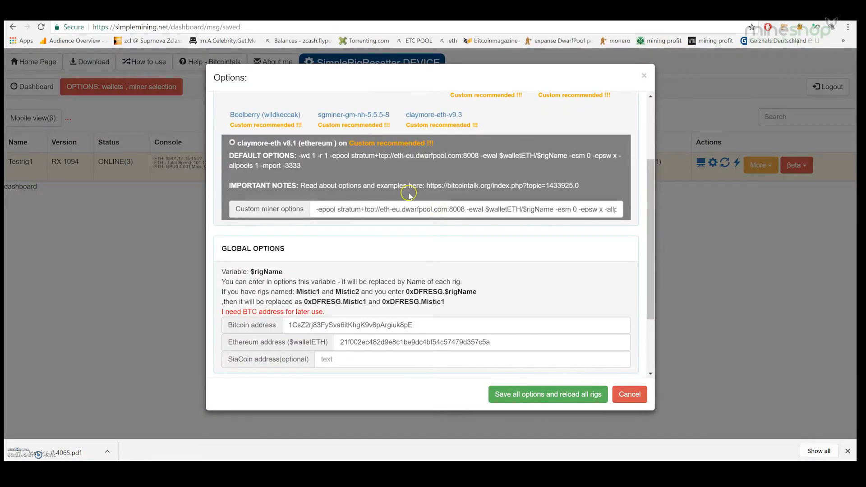
drag(465, 210, 381, 212)
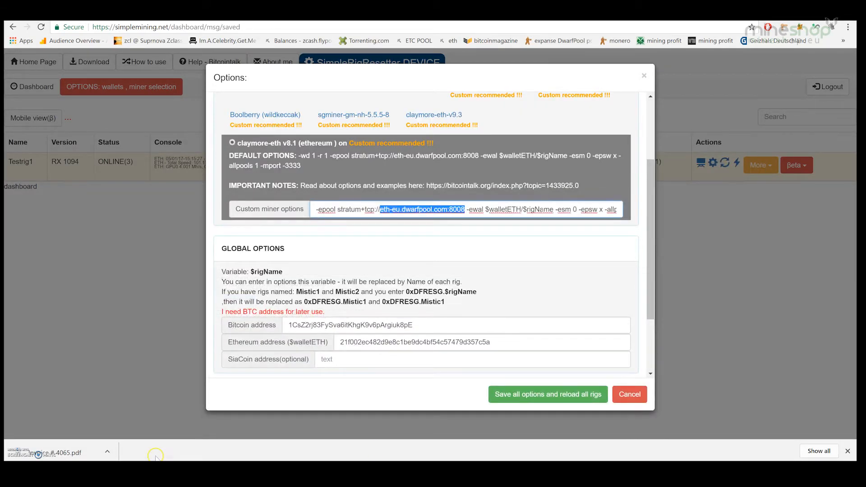
mouse_move(112, 470)
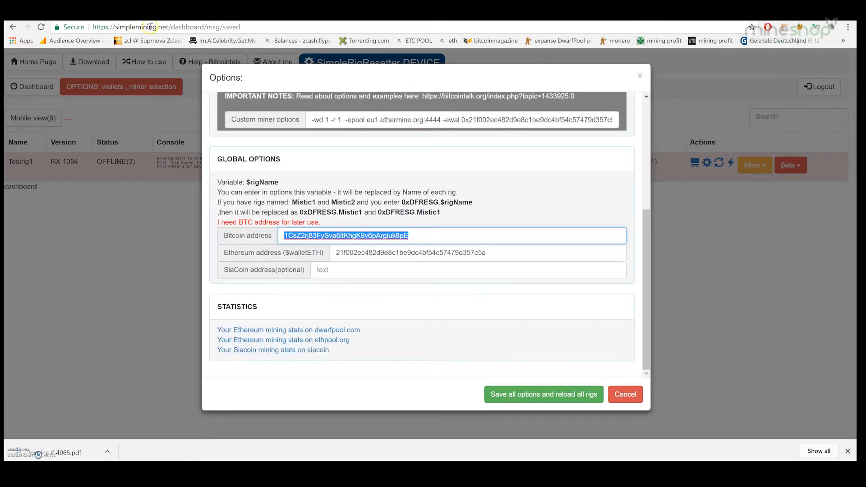
click(151, 27)
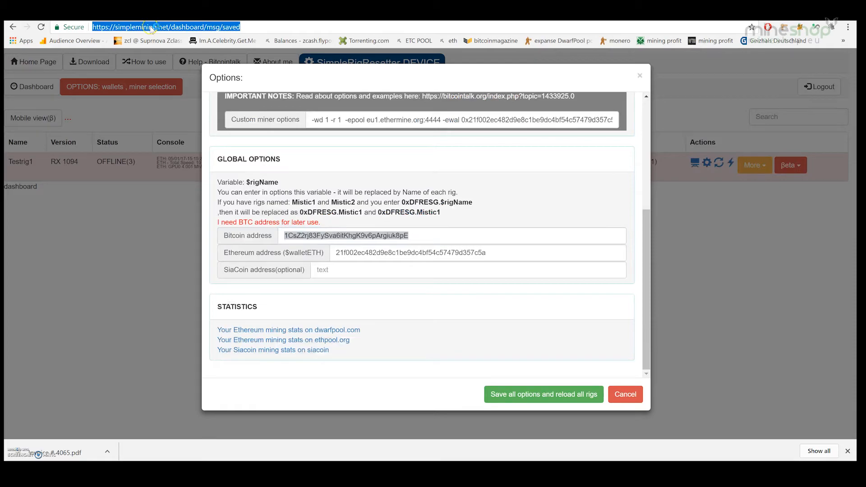
Copy the Europe (France) server eu1.ethermine.org:4444 from ethermine.org and return to SimpleMining
text(eyh)
key(BackSpace)
key(BackSpace)
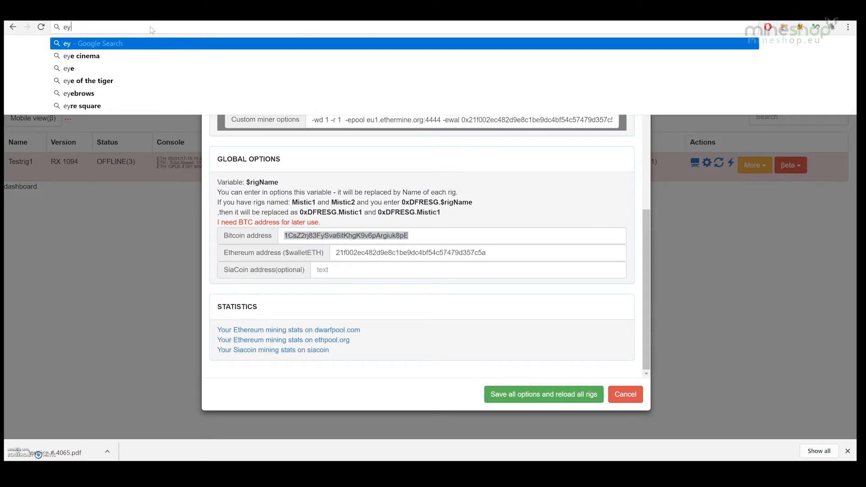
text(thermine.org/miners/21f002ec482d9e8c1be9dc4bf54c57479d357c5a)
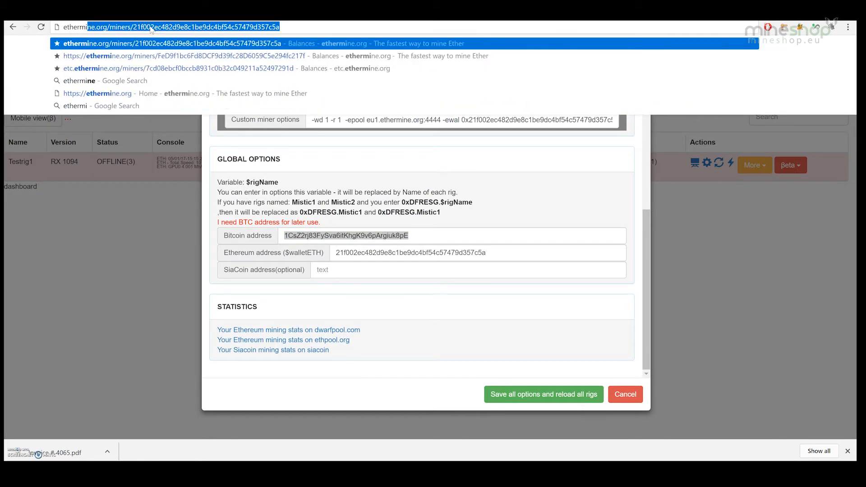
key(Return)
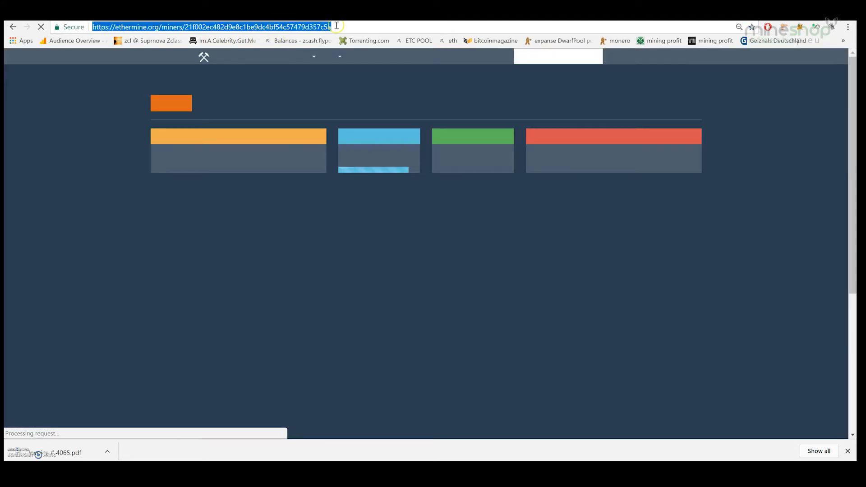
double_click(338, 25)
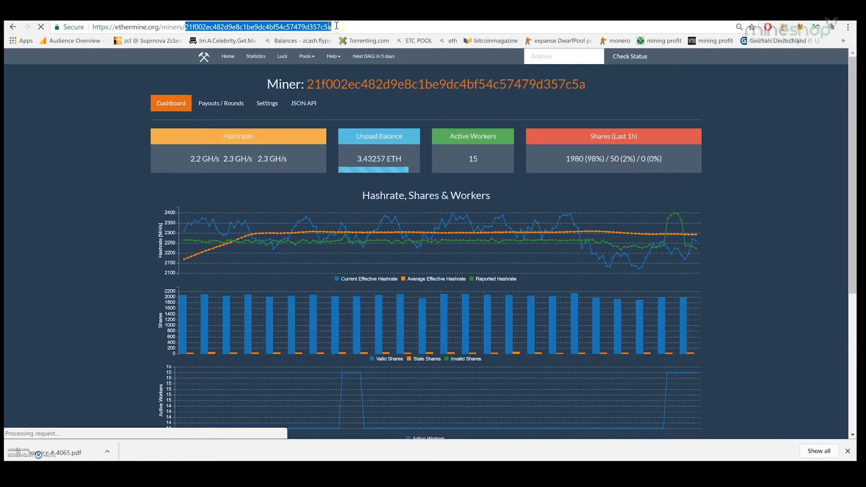
key(BackSpace)
key(BackSpace)
key(BackSpace)
key(BackSpace)
key(BackSpace)
key(BackSpace)
key(BackSpace)
key(BackSpace)
key(BackSpace)
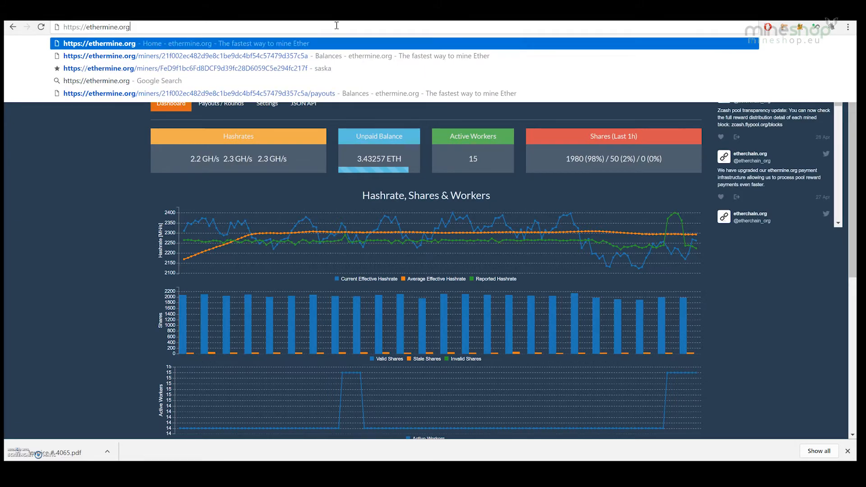
key(Return)
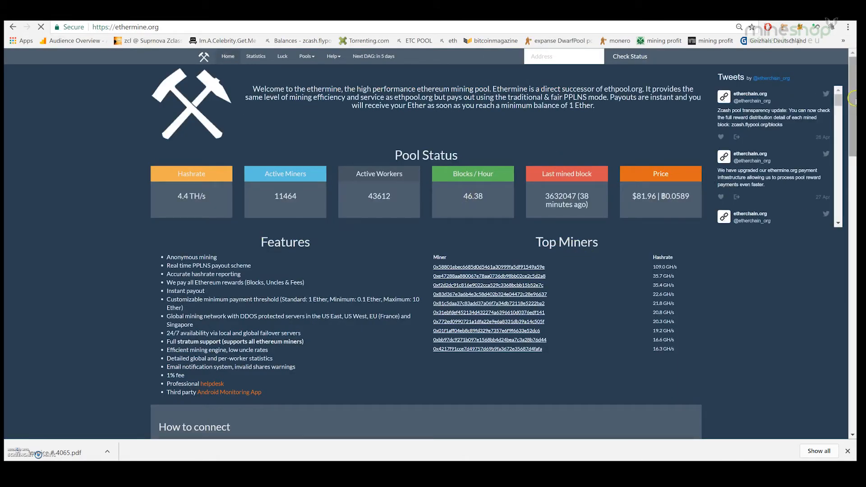
drag(852, 100, 853, 188)
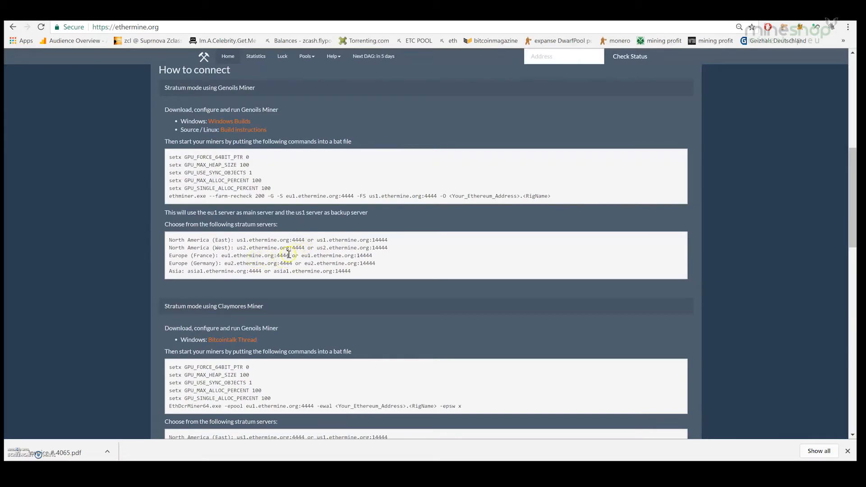
drag(290, 255, 227, 255)
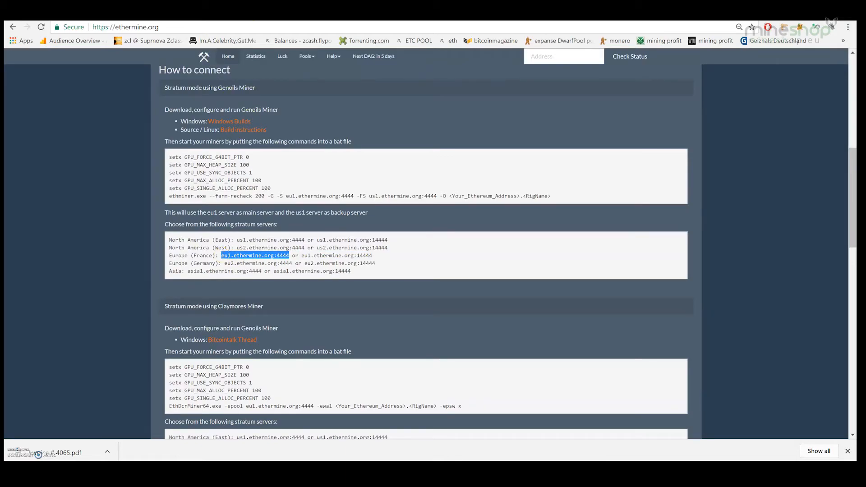
key(ctrl+Tab)
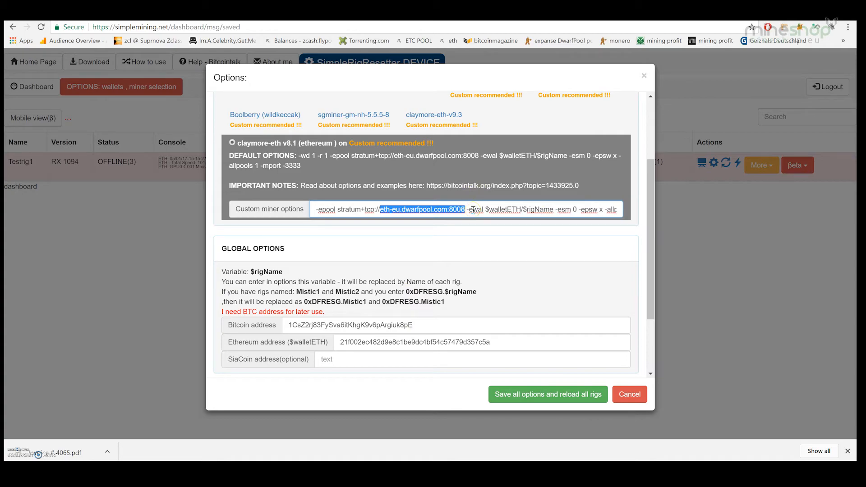
Replace the dwarfpool address with eu1.ethermine.org:4444, save all options, and reopen miner options
text(eu1.ethermine.org:4444)
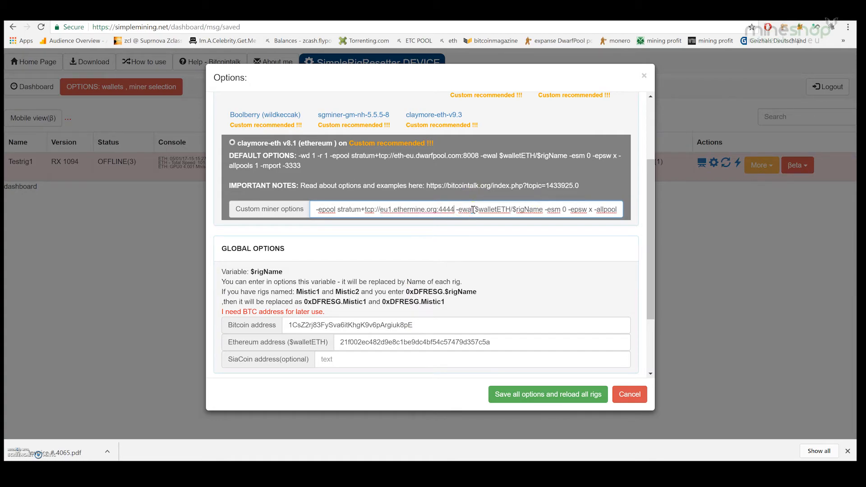
click(527, 394)
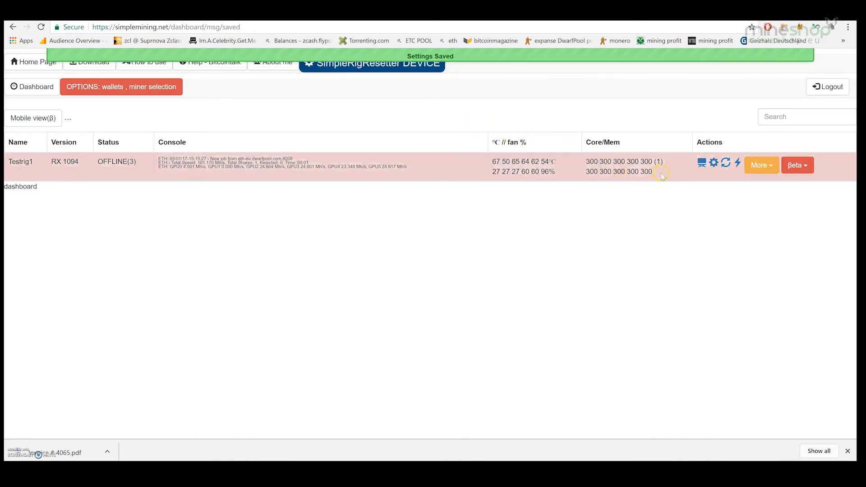
click(112, 88)
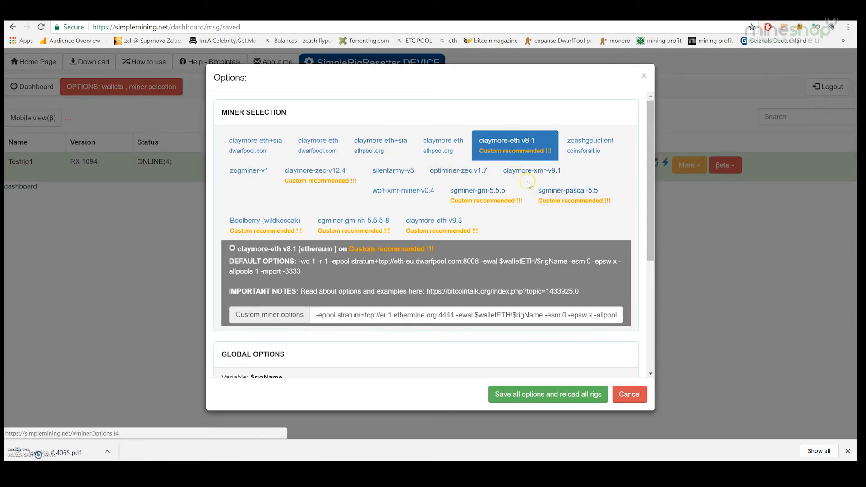
Select the claymore-zec-v12.4 miner, check its zec-eu.coinmine.pl:7007 options, and save and reload all rigs
click(345, 182)
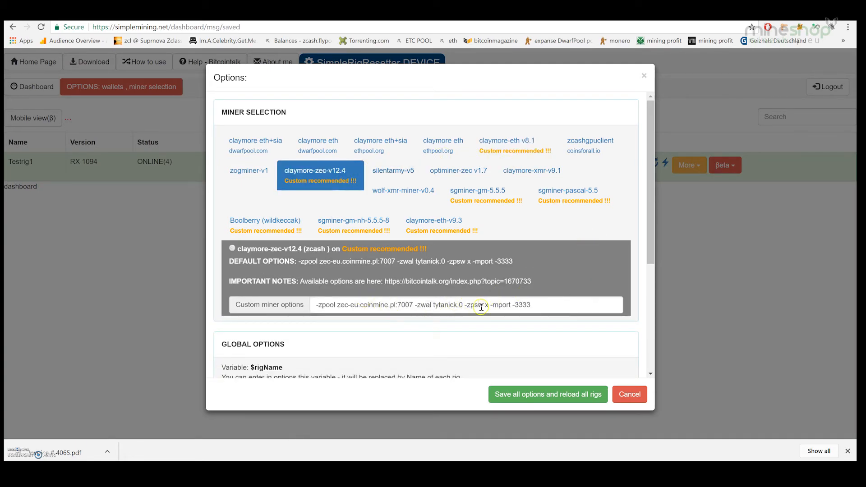
drag(652, 218, 659, 298)
scroll(645, 253, up, 1)
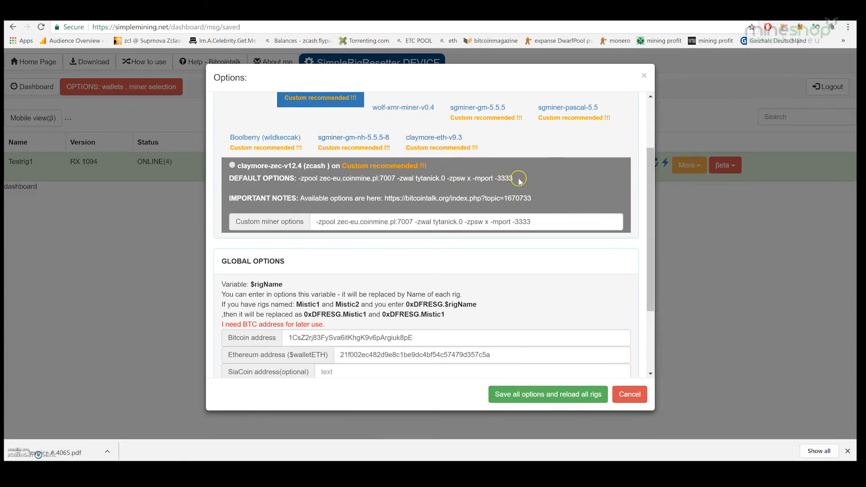
drag(514, 178, 298, 178)
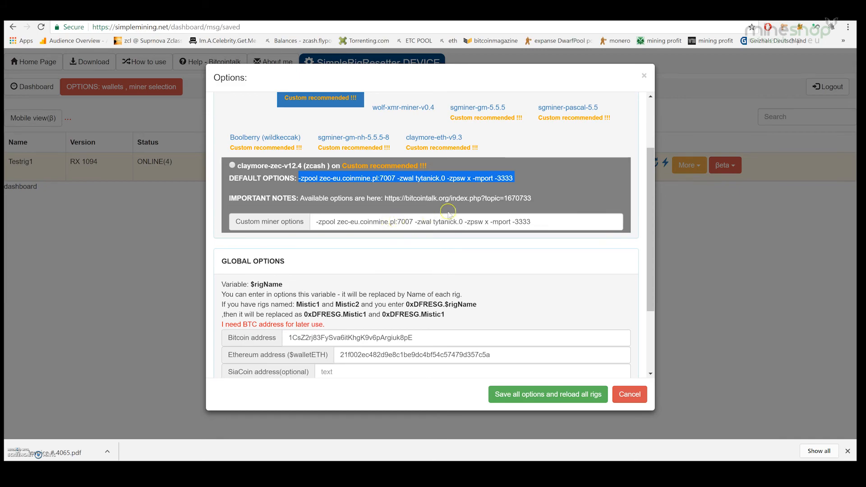
scroll(653, 252, down, 1)
scroll(653, 252, up, 3)
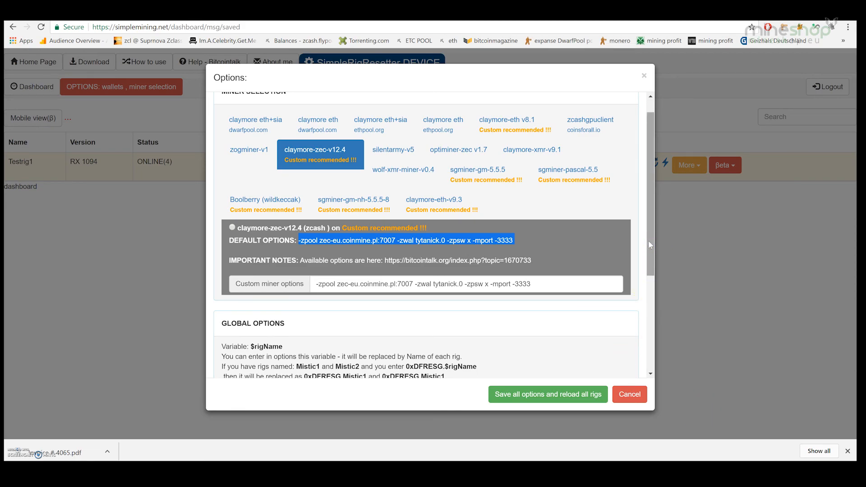
drag(648, 245, 670, 178)
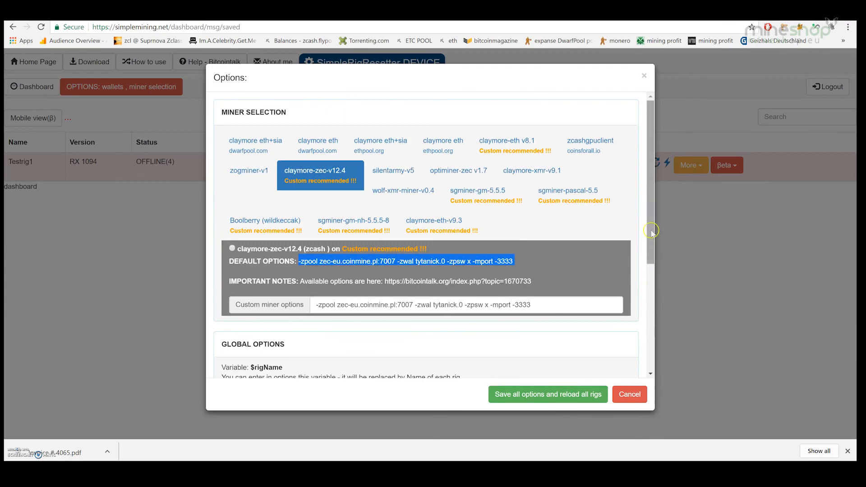
click(554, 398)
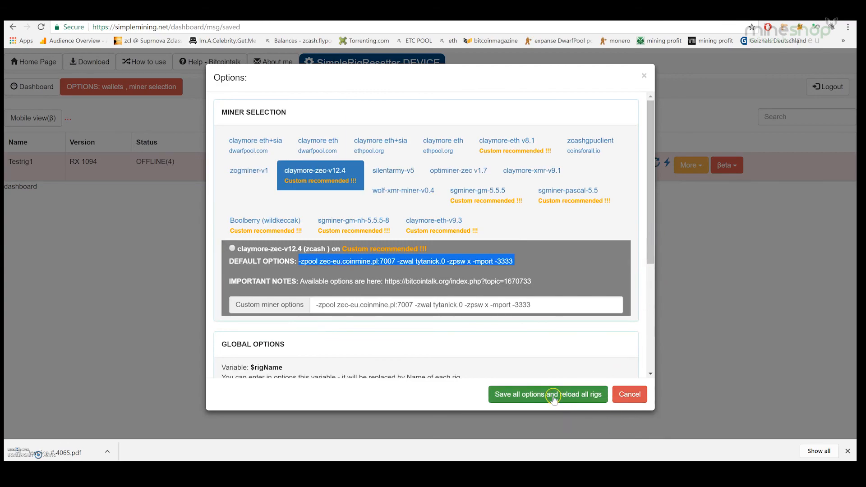